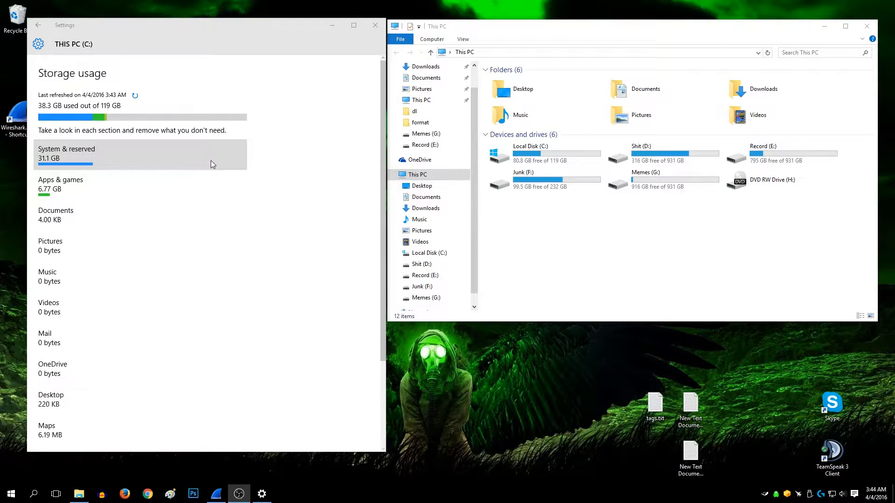
# Open Local Disk (C:) and change the folder options to stop hiding protected operating system files, accepting the change
pyautogui.click(547, 150)
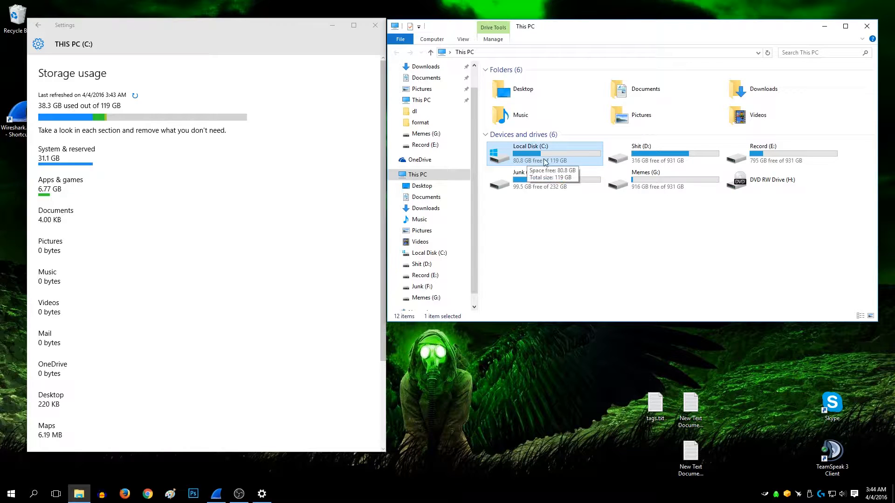
pyautogui.doubleClick(548, 161)
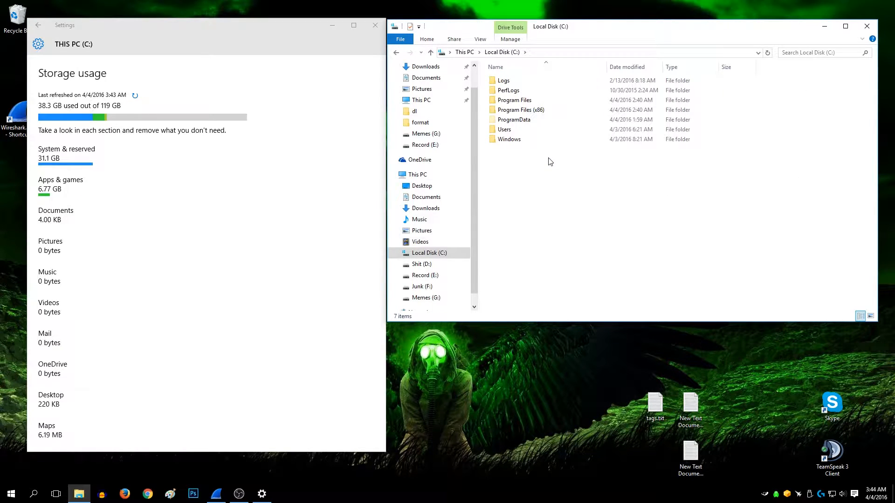
pyautogui.click(480, 39)
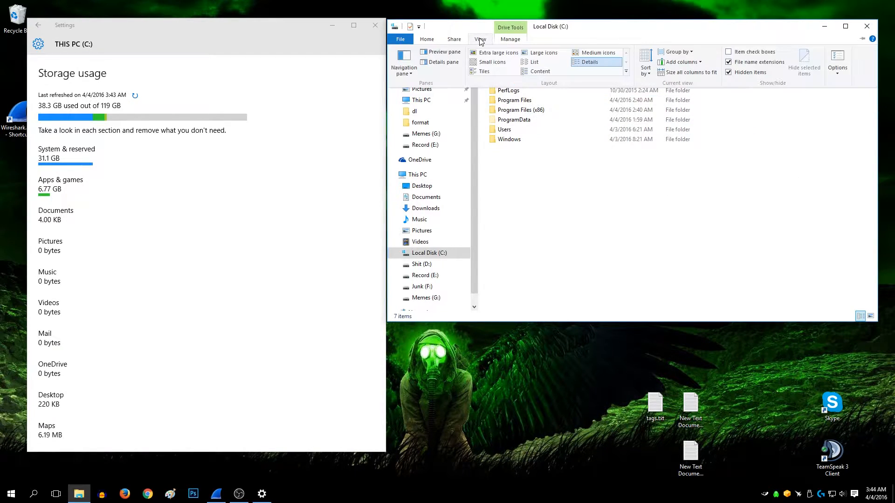
pyautogui.click(838, 60)
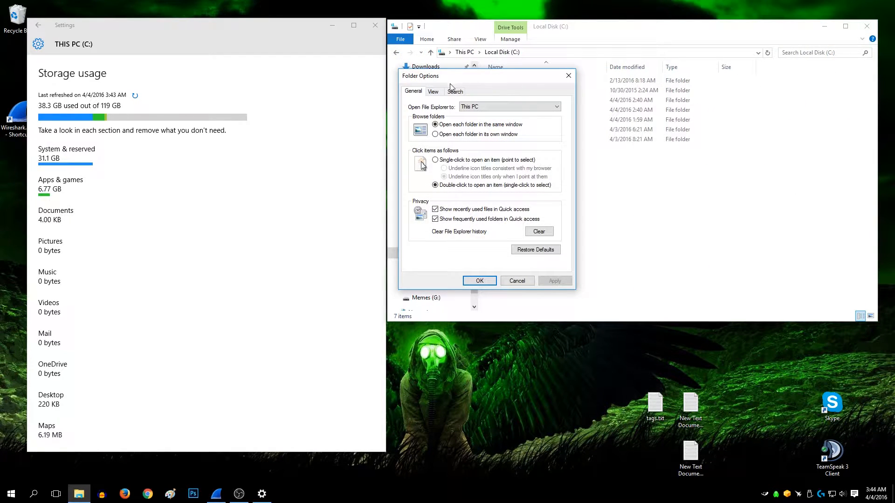
pyautogui.click(433, 92)
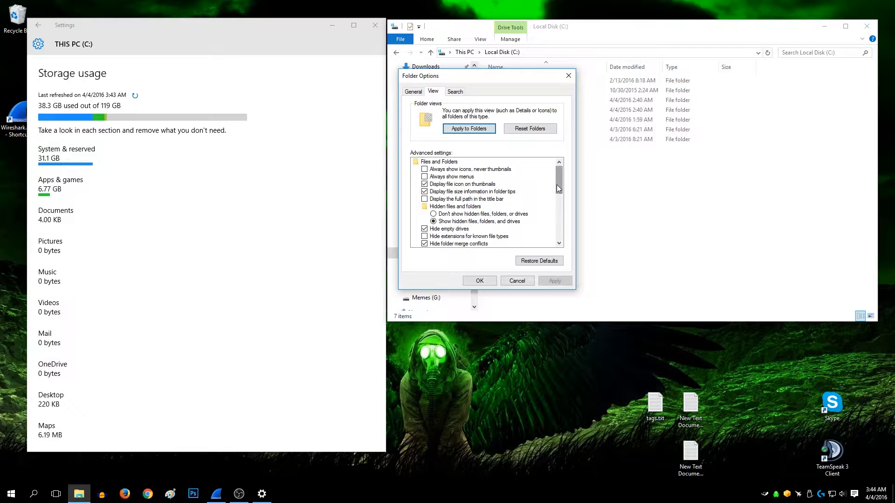
pyautogui.moveTo(558, 186); pyautogui.dragTo(558, 194)
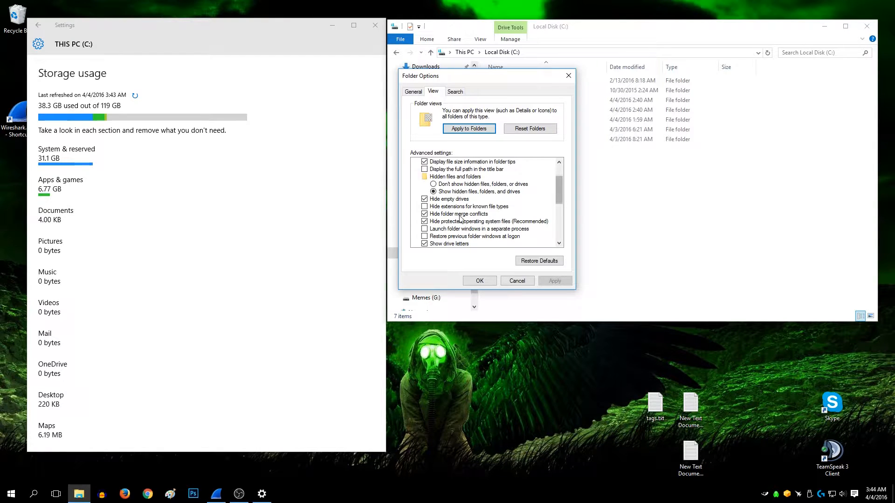
pyautogui.click(425, 222)
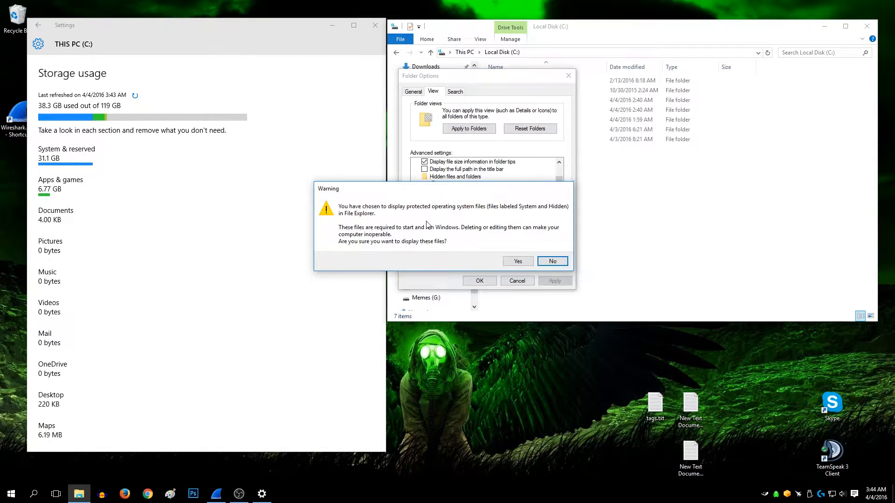
pyautogui.click(518, 261)
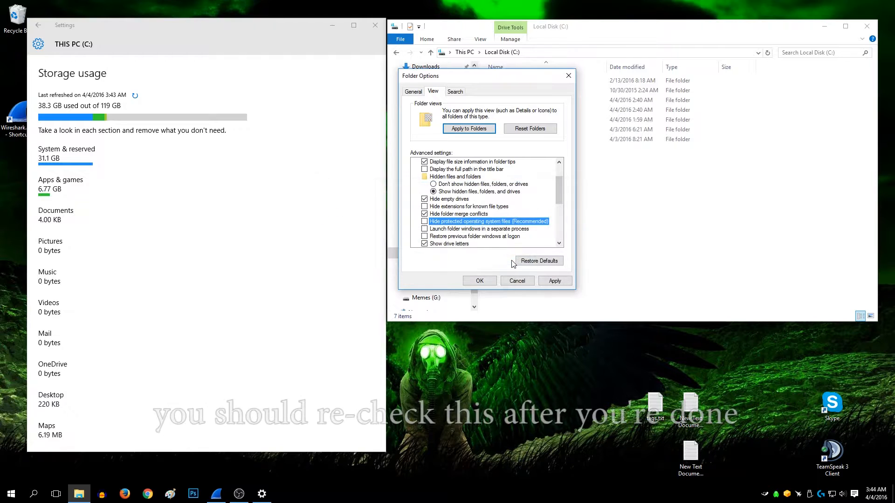
pyautogui.click(481, 281)
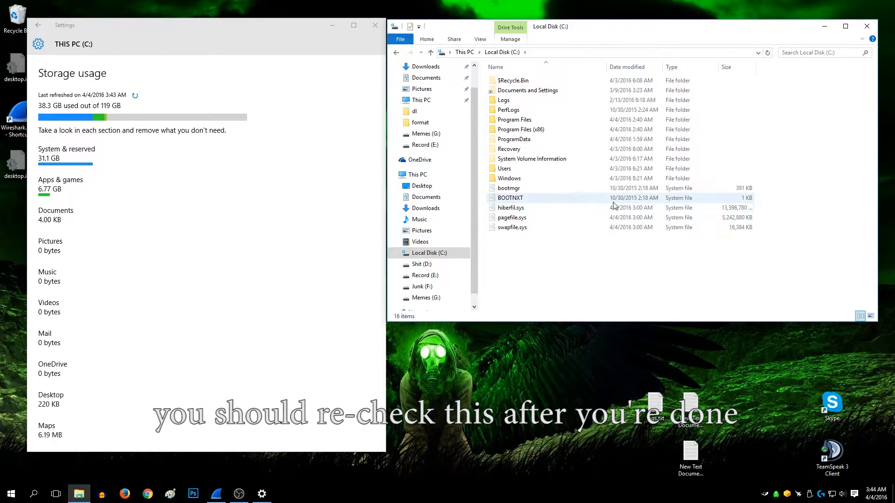
# Widen the Size column and examine the sizes of hiberfil.sys and pagefile.sys on drive C:
pyautogui.moveTo(756, 67); pyautogui.dragTo(764, 67)
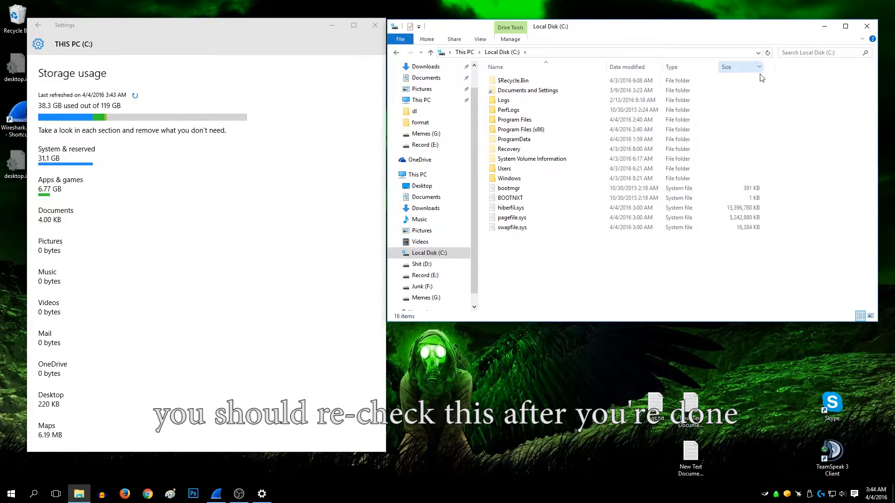
pyautogui.click(542, 214)
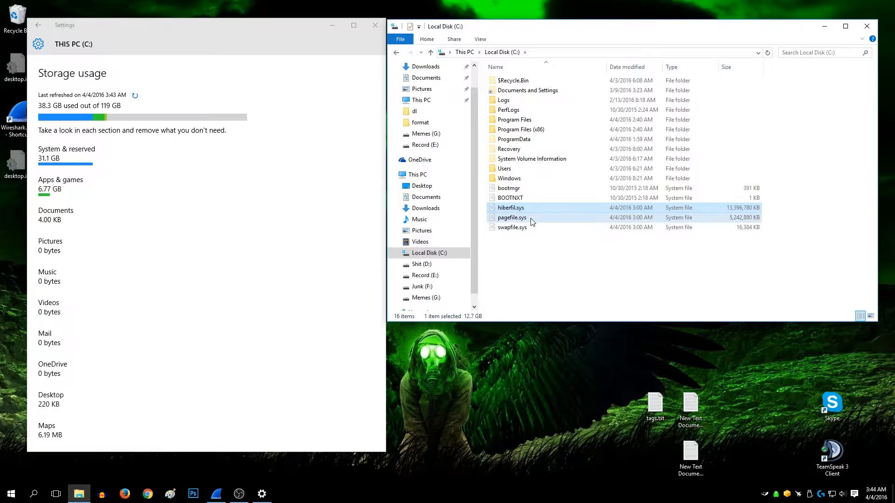
pyautogui.click(532, 219)
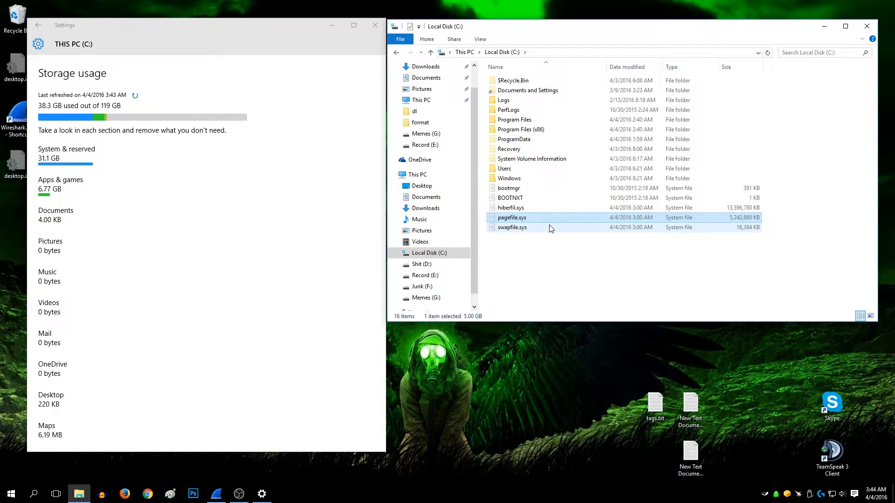
pyautogui.moveTo(552, 230)
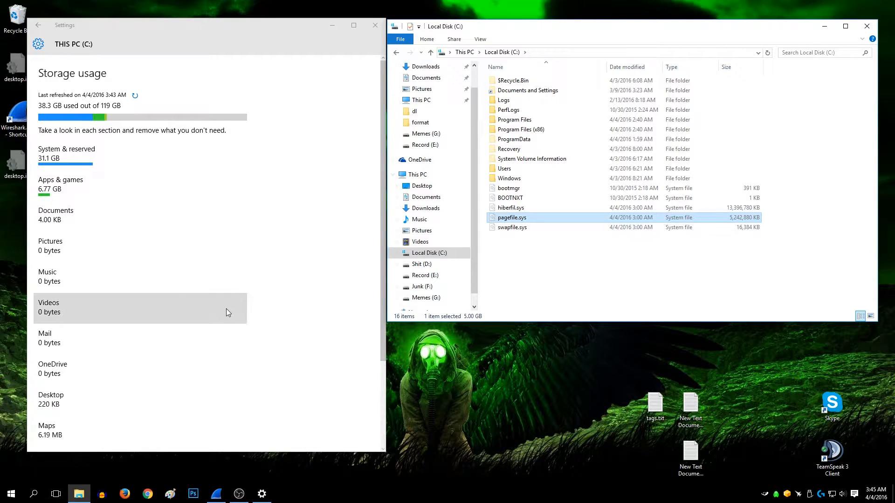
# Find Command Prompt with the search term "cmd", run it as administrator and place its window in clear view
pyautogui.press('super')
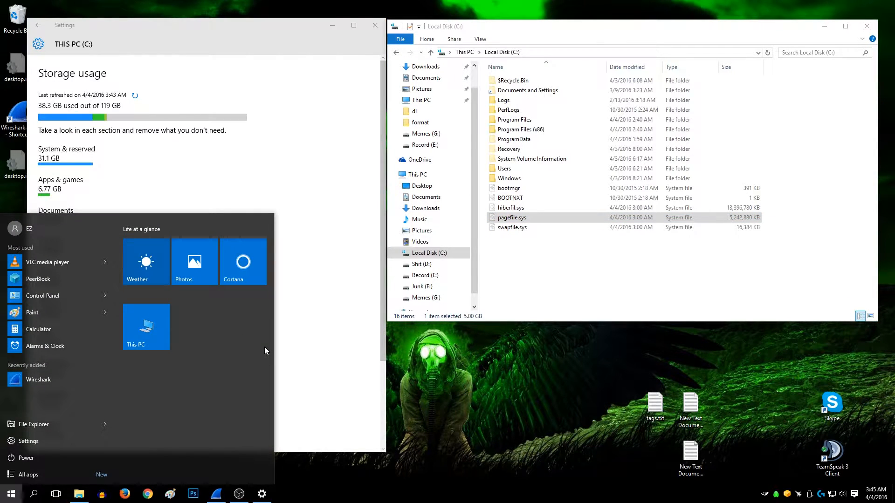
pyautogui.press('super')
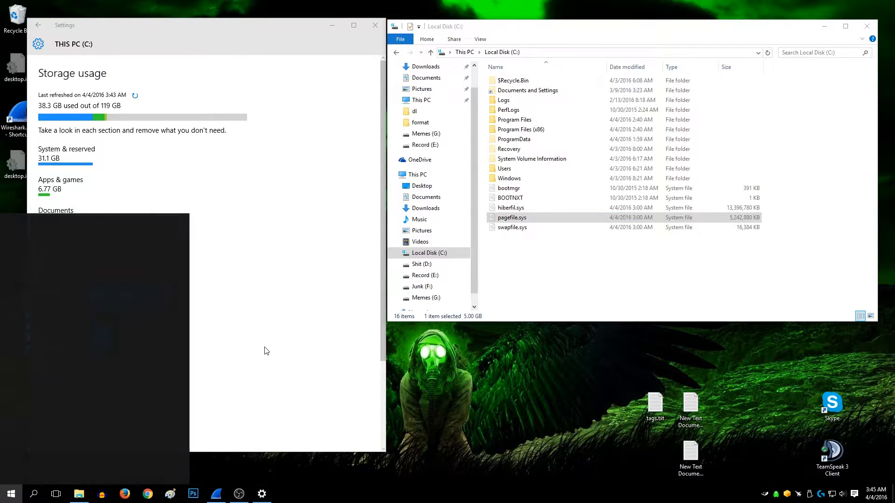
pyautogui.write('cmd')
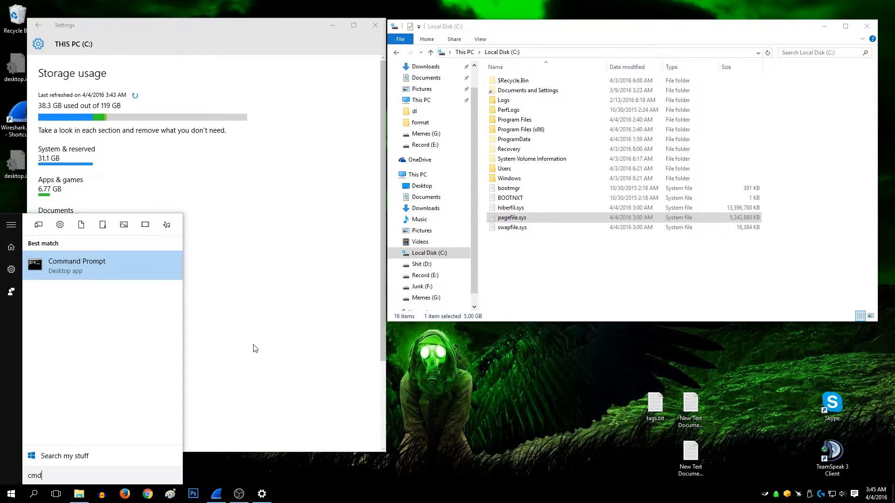
pyautogui.rightClick(102, 268)
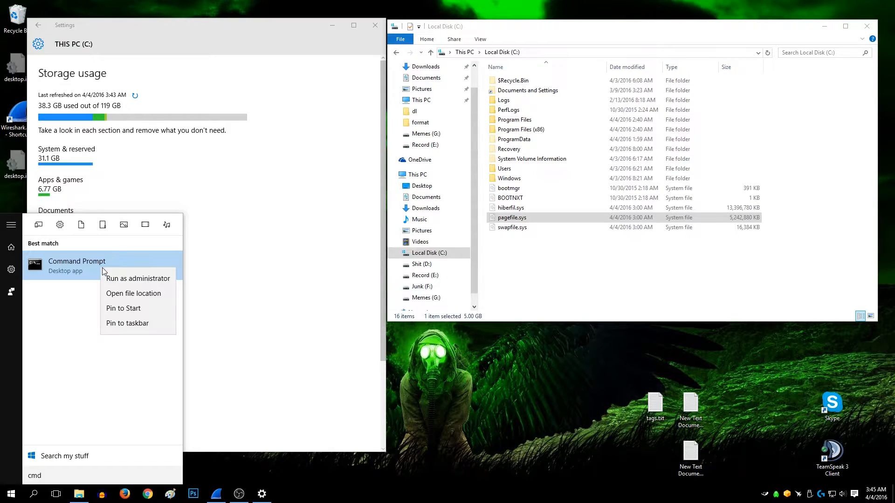
pyautogui.click(121, 278)
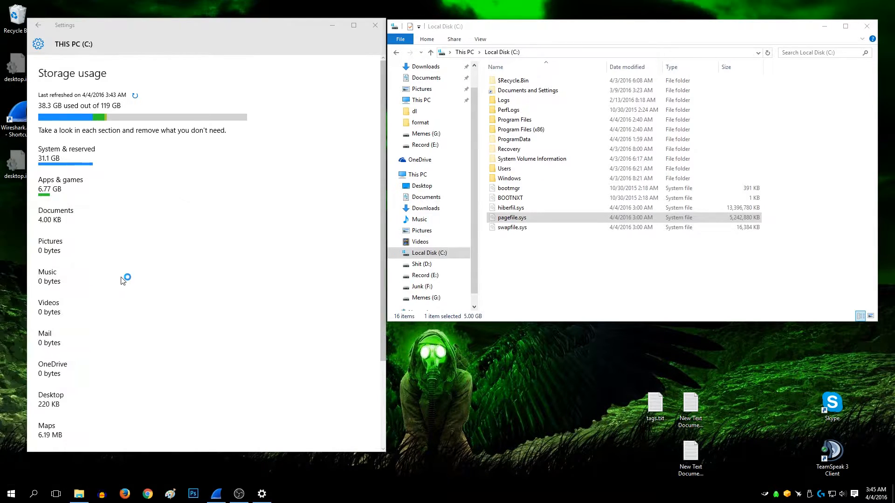
pyautogui.moveTo(470, 249)
pyautogui.mouseDown()
pyautogui.moveTo(473, 242)
pyautogui.moveTo(469, 278)
pyautogui.moveTo(477, 256)
pyautogui.mouseUp()
# Turn off hibernation by running the command "powercfg -h off" in the administrator Command Prompt
pyautogui.click(410, 302)
pyautogui.write('p')
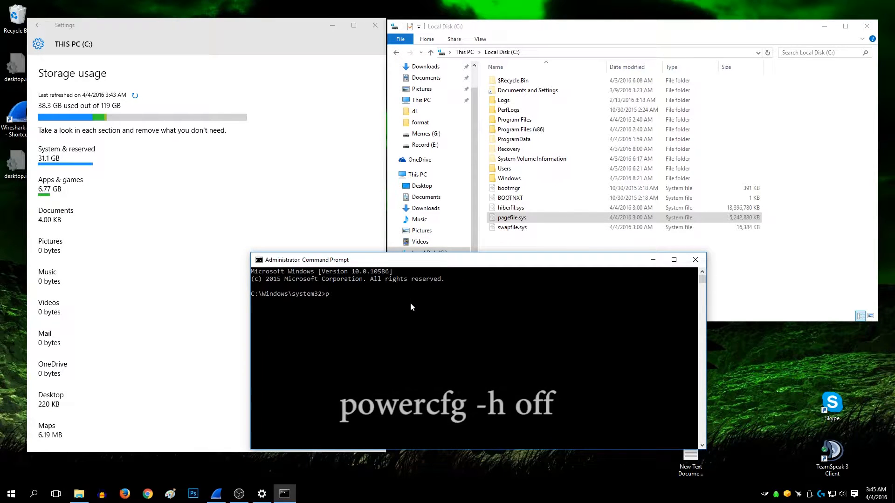
pyautogui.write('owercfg')
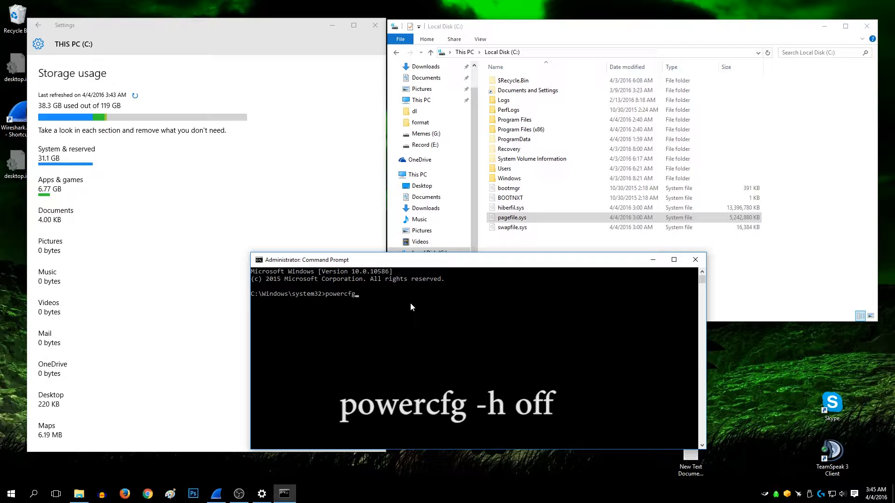
pyautogui.write(' -h off')
pyautogui.press('Return')
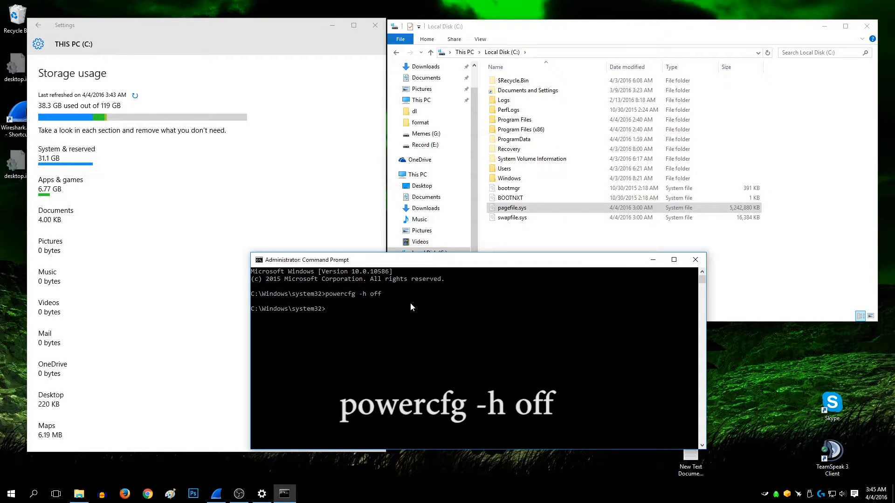
# Refresh the Local Disk (C:) listing in File Explorer, and return to This PC to check the drive's free space
pyautogui.click(522, 234)
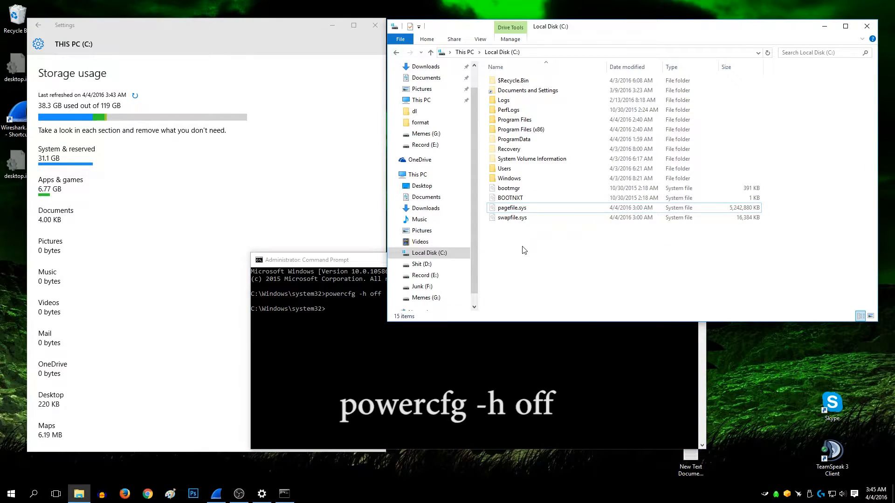
pyautogui.rightClick(524, 250)
pyautogui.click(553, 286)
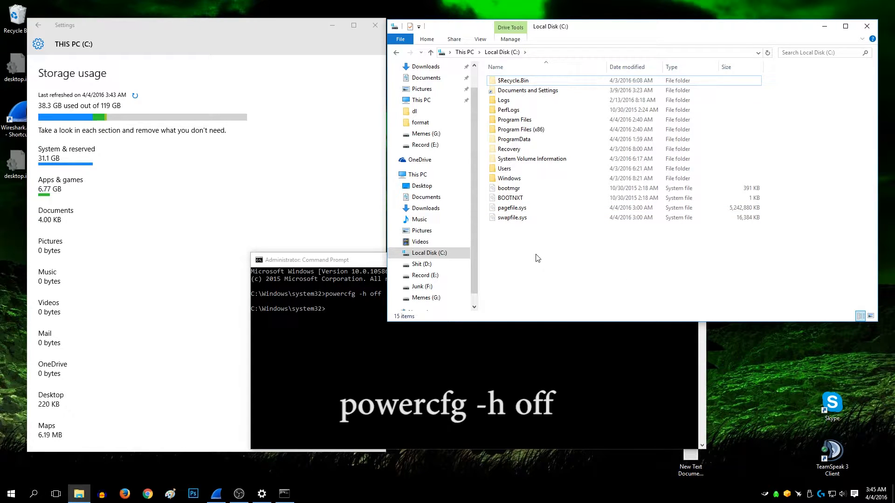
pyautogui.click(396, 52)
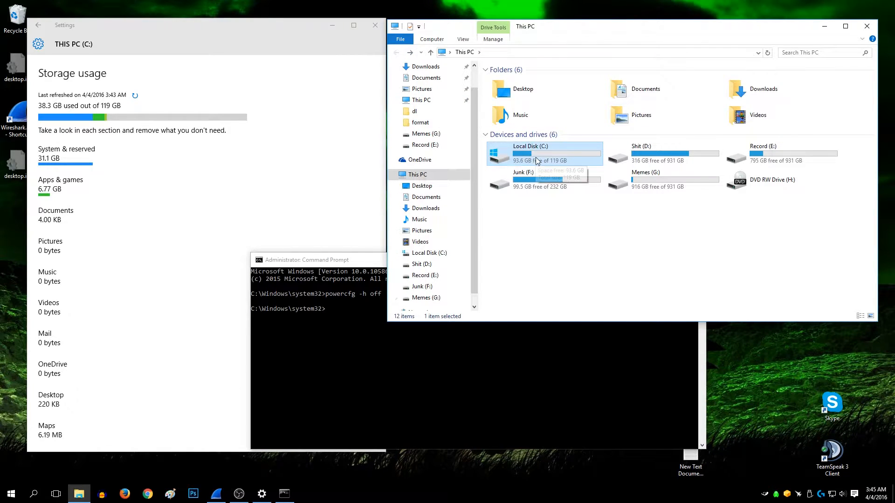
# Switch to Settings and refresh the storage usage figures for drive C:
pyautogui.click(270, 128)
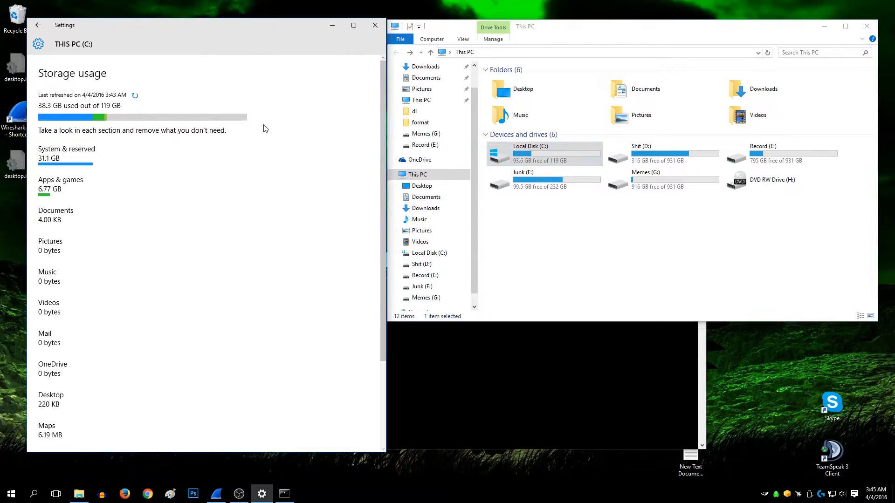
pyautogui.click(136, 96)
pyautogui.hotkey('alt', 'Tab')
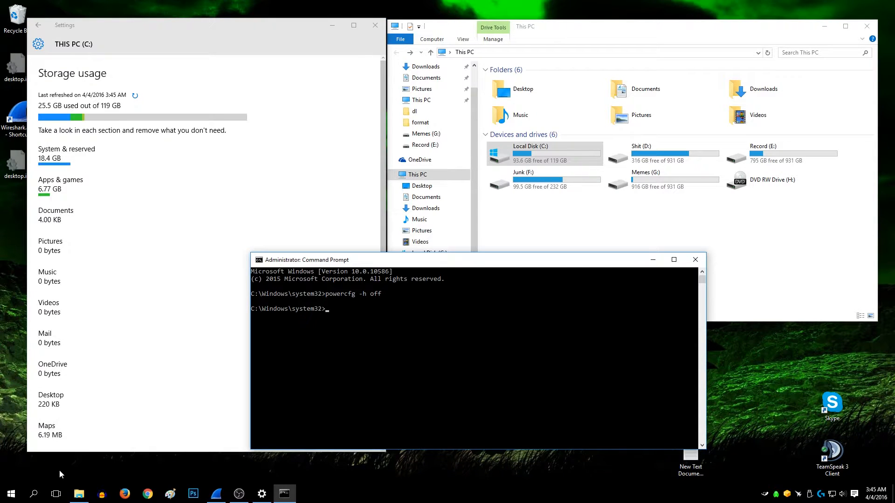
# Search for "system", open the System page and bring up its advanced system settings, placing the dialog in clear view
pyautogui.press('super')
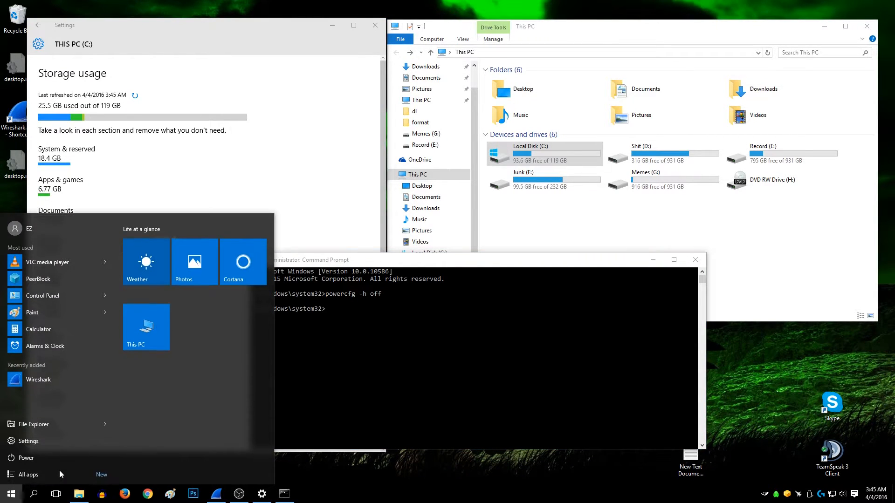
pyautogui.write('system')
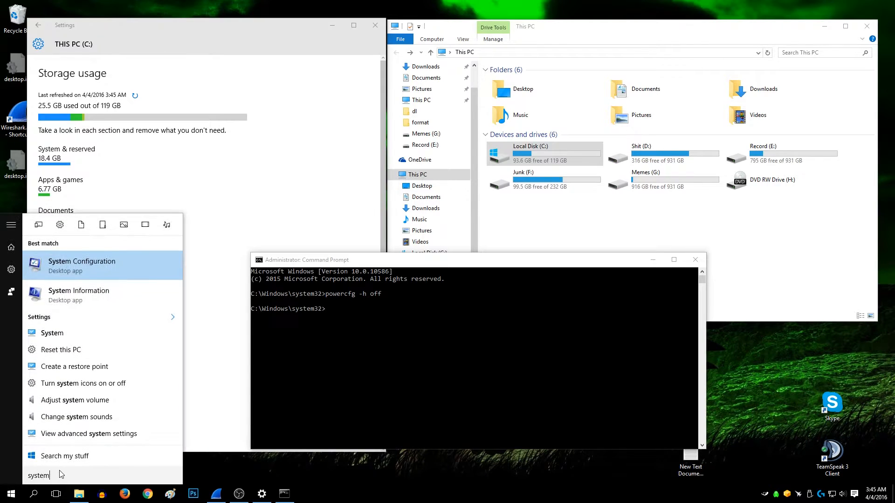
pyautogui.click(50, 337)
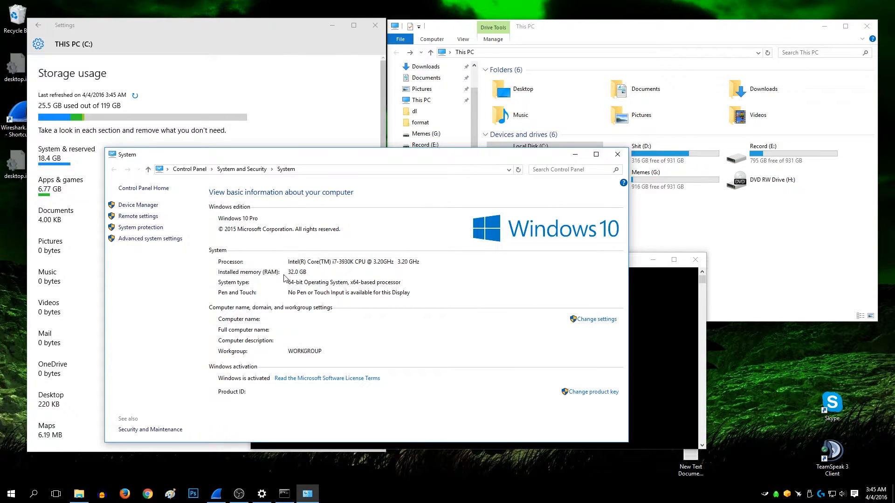
pyautogui.moveTo(293, 161); pyautogui.dragTo(390, 191)
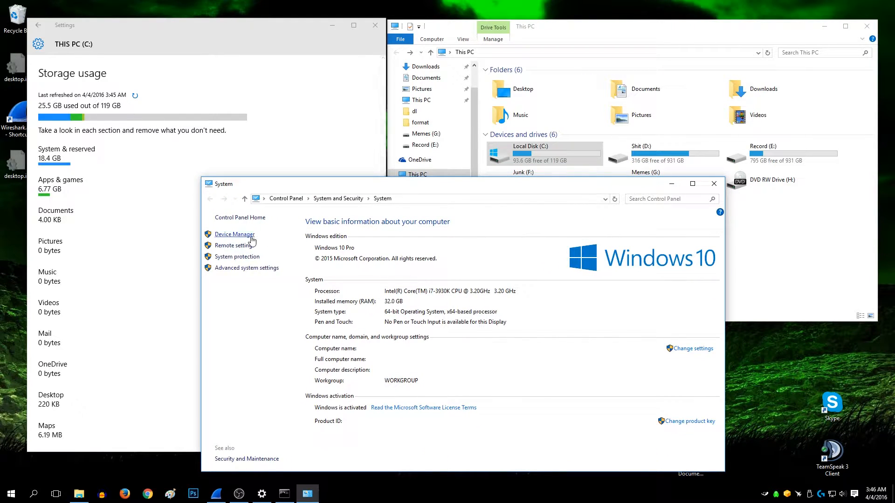
pyautogui.click(247, 269)
pyautogui.moveTo(183, 86); pyautogui.dragTo(441, 207)
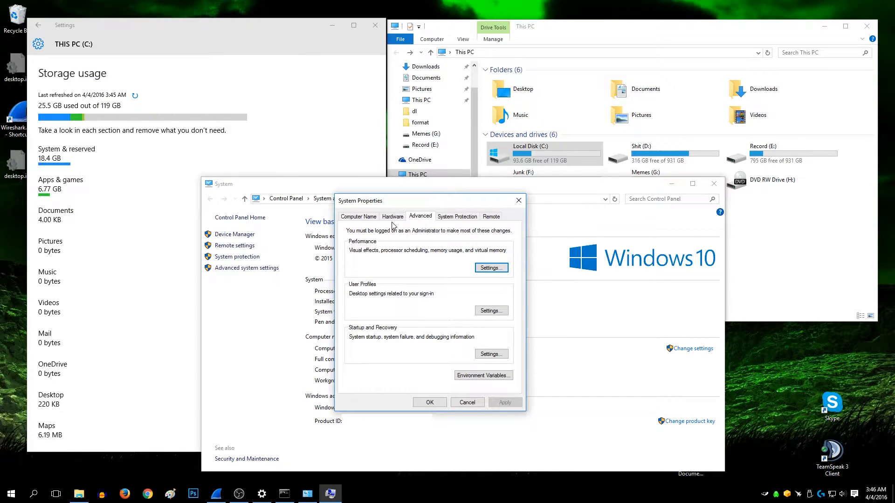
pyautogui.moveTo(387, 206); pyautogui.dragTo(579, 238)
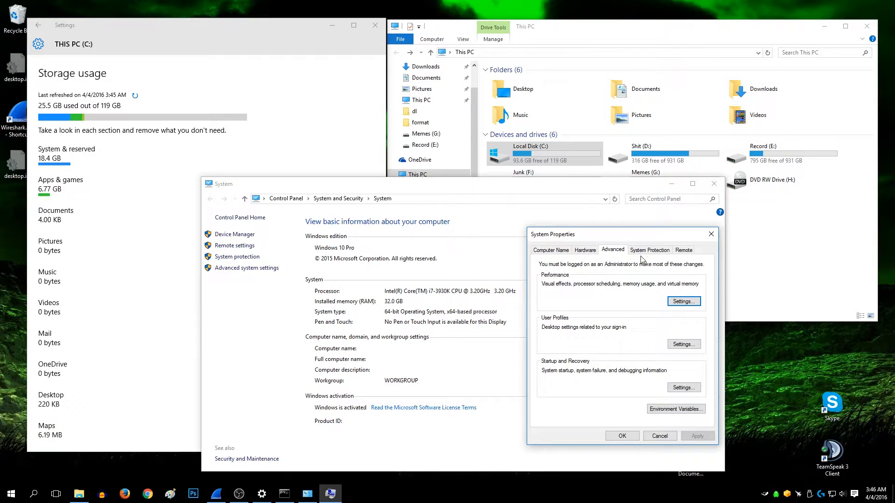
# Open the virtual memory settings from the performance options and turn off automatic paging file management for all drives
pyautogui.click(682, 302)
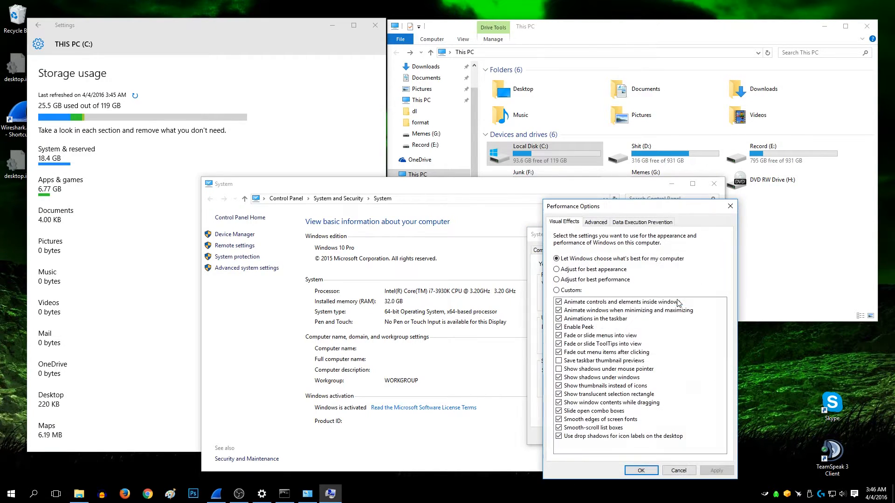
pyautogui.click(601, 223)
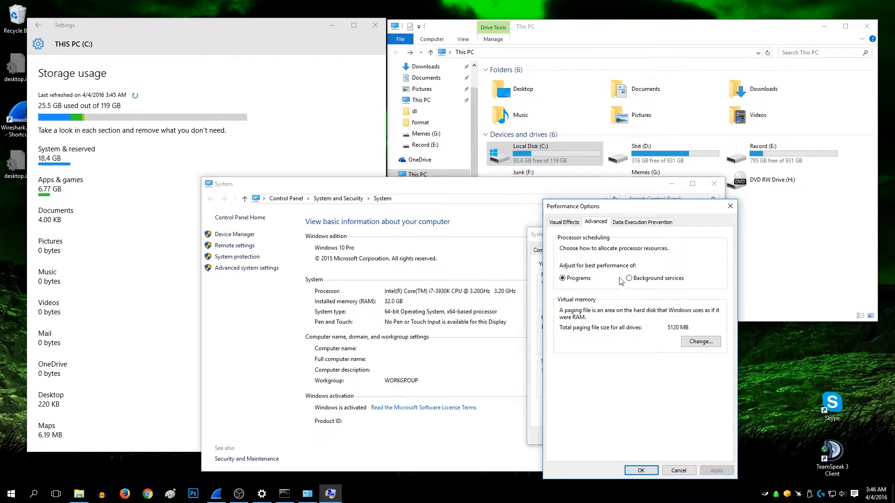
pyautogui.click(686, 340)
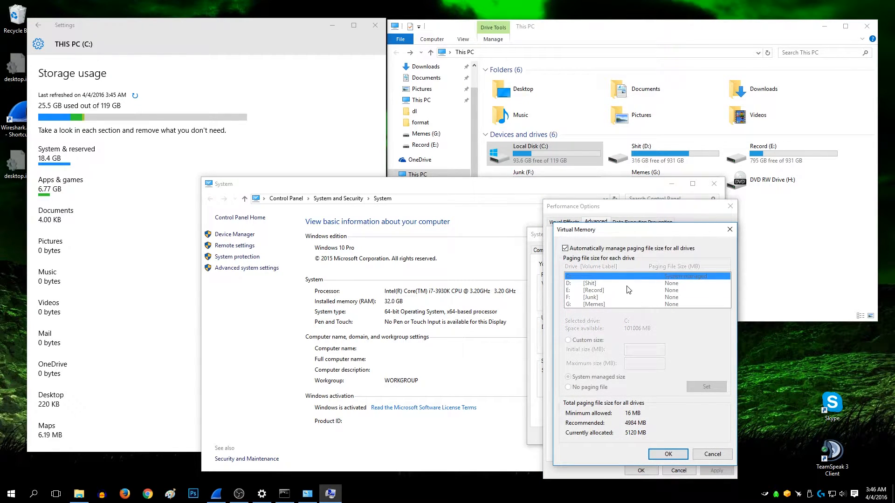
pyautogui.click(568, 250)
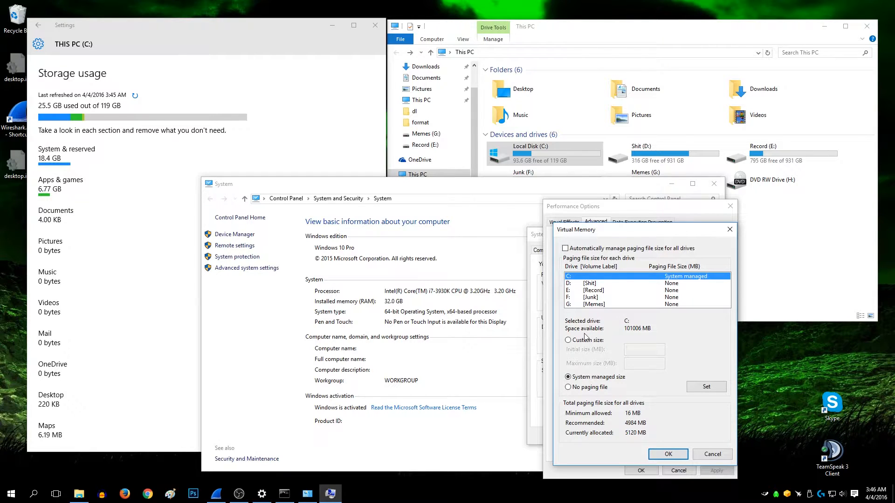
# Give drive C: a custom paging file size with an initial size of 800 MB and a maximum of 2000 MB
pyautogui.click(569, 340)
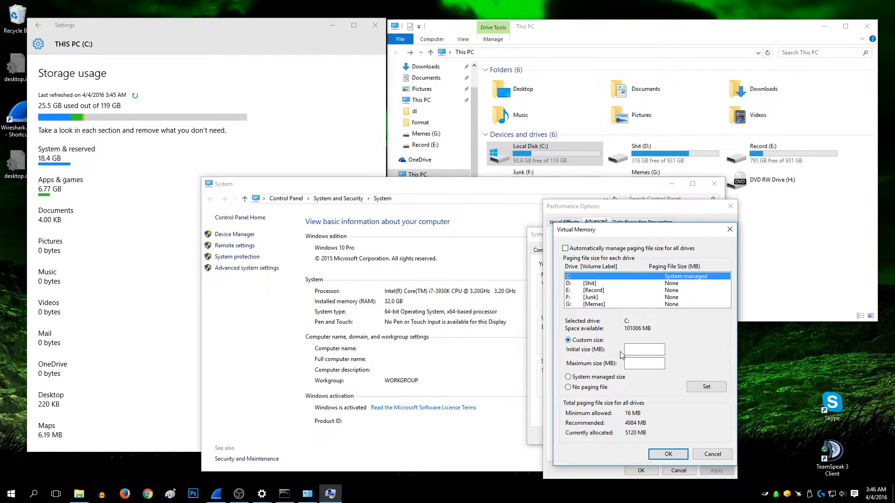
pyautogui.click(635, 349)
pyautogui.write('800')
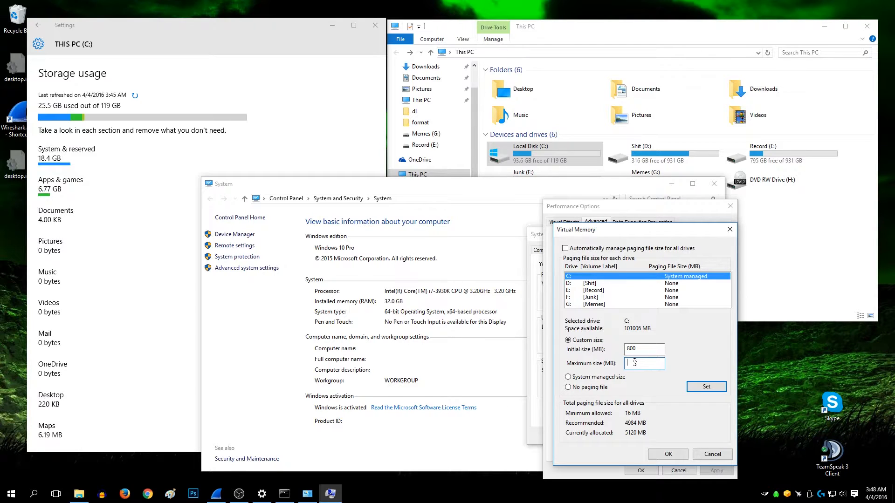
pyautogui.write('2000')
pyautogui.click(697, 387)
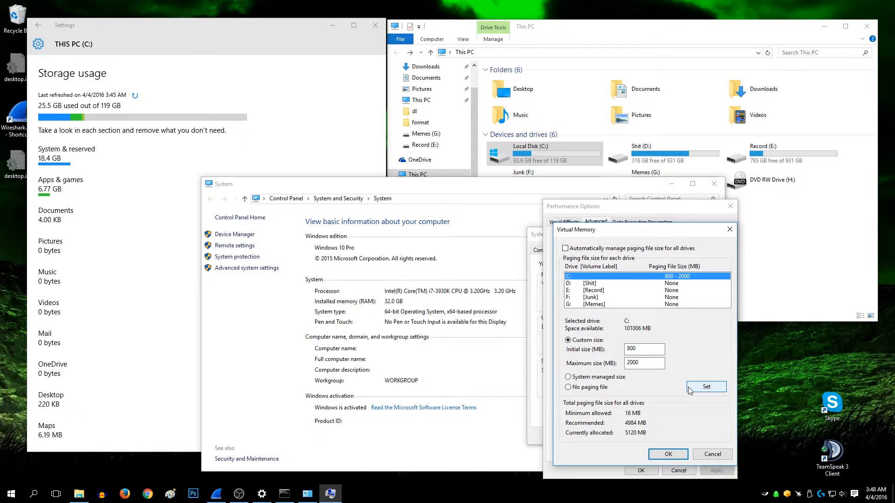
pyautogui.click(689, 390)
# Confirm the virtual memory change, accept the restart notice, and apply and close the remaining performance and system property dialogs
pyautogui.click(660, 451)
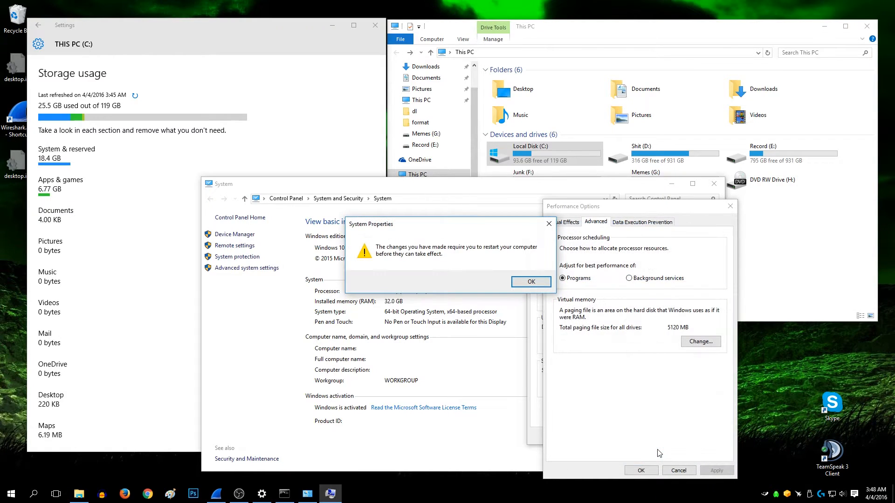
pyautogui.click(531, 282)
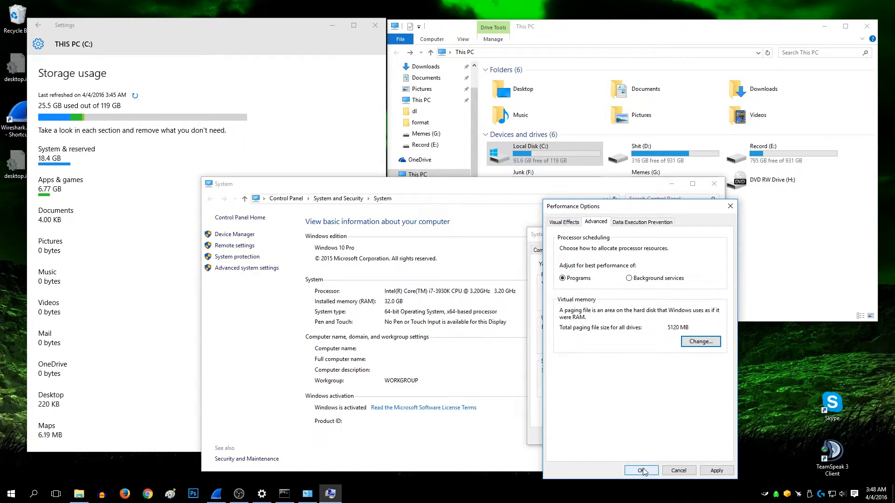
pyautogui.click(706, 473)
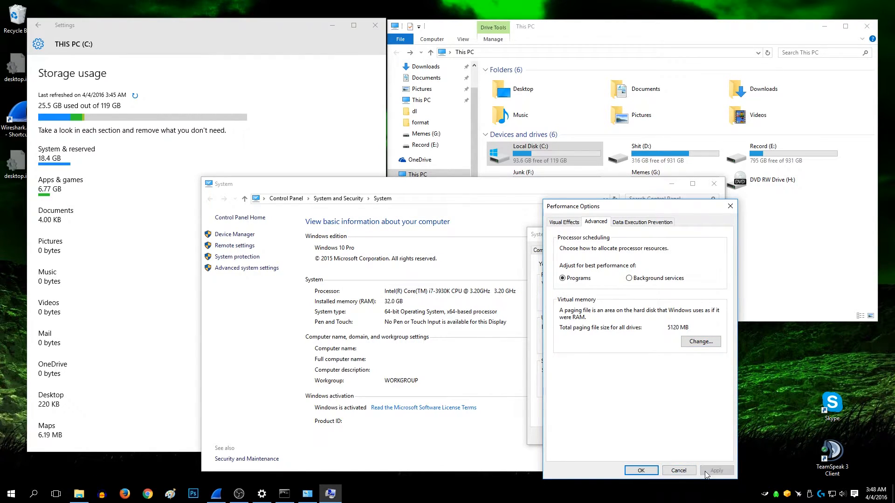
pyautogui.click(643, 471)
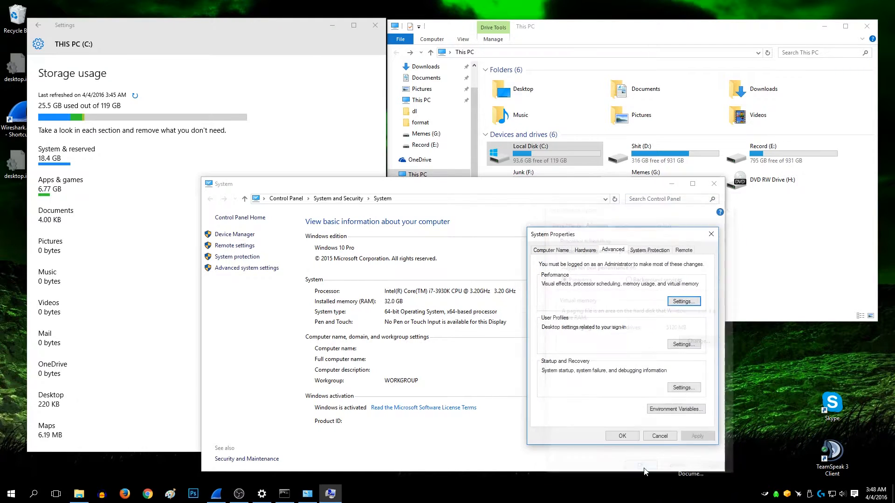
pyautogui.click(636, 438)
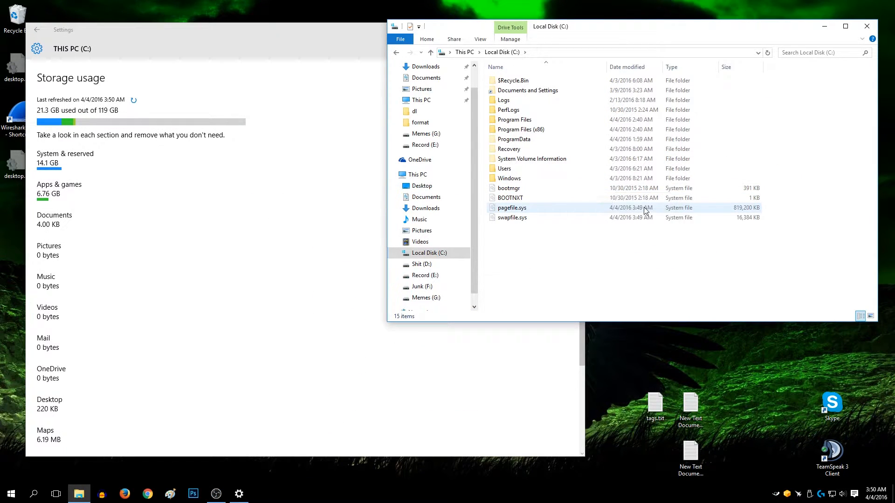
# Set File Explorer's folder options to hide protected operating system files, and return to This PC
pyautogui.click(756, 209)
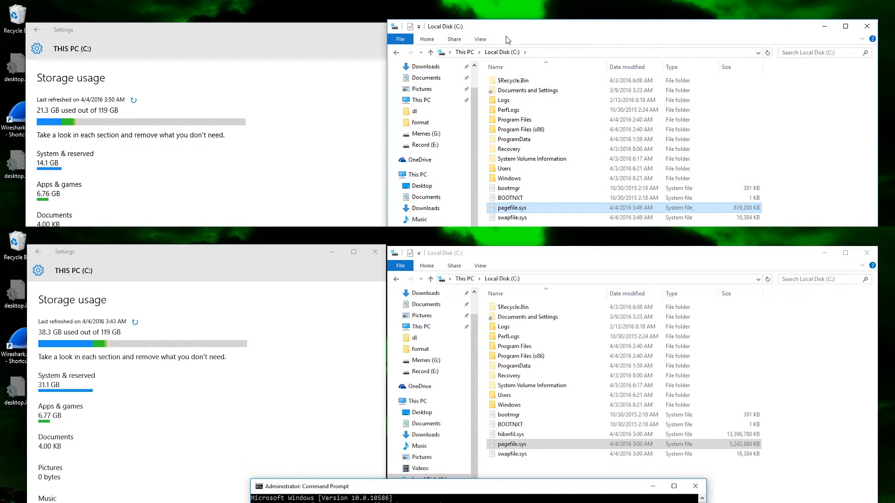
pyautogui.click(485, 41)
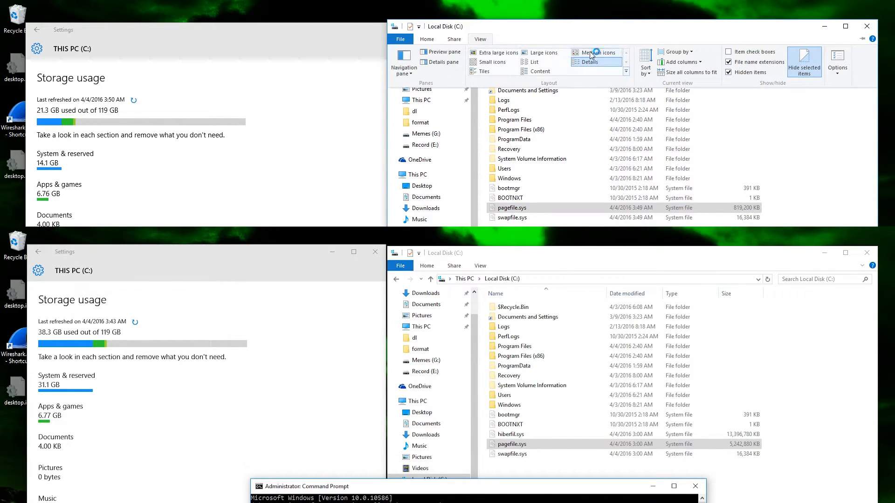
pyautogui.click(836, 57)
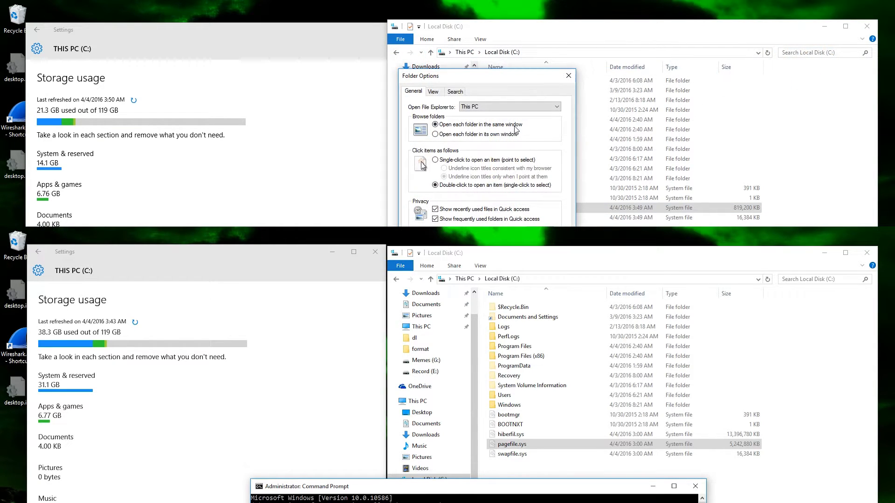
pyautogui.click(435, 93)
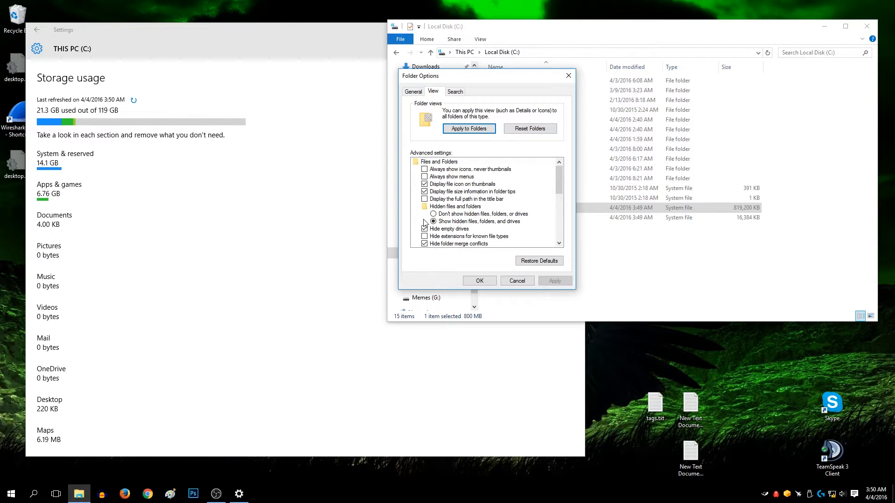
pyautogui.scroll(-1, 424, 222)
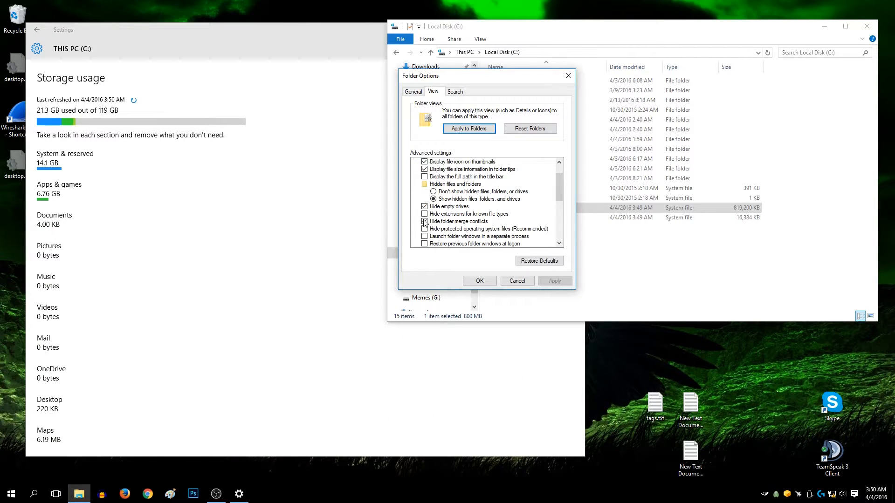
pyautogui.click(425, 229)
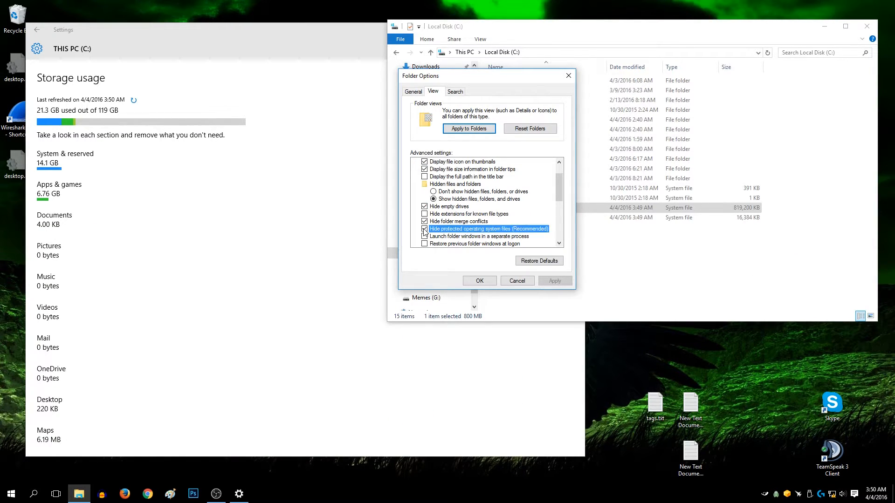
pyautogui.click(478, 282)
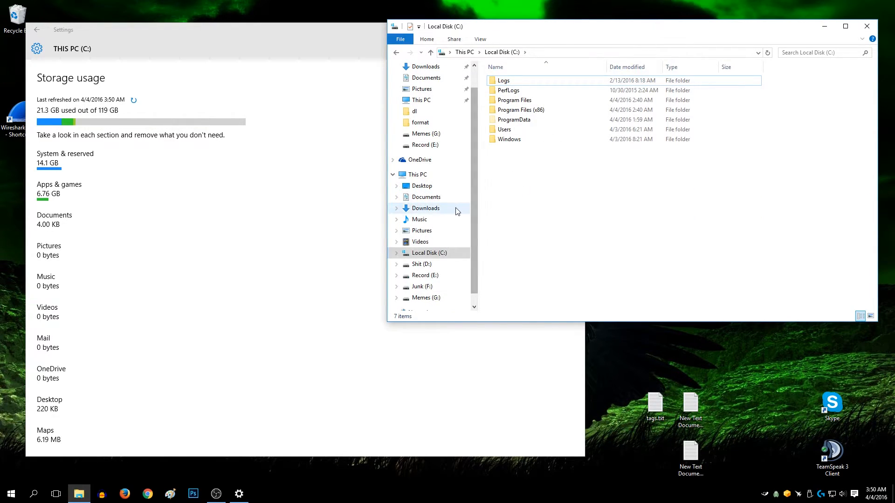
pyautogui.click(406, 174)
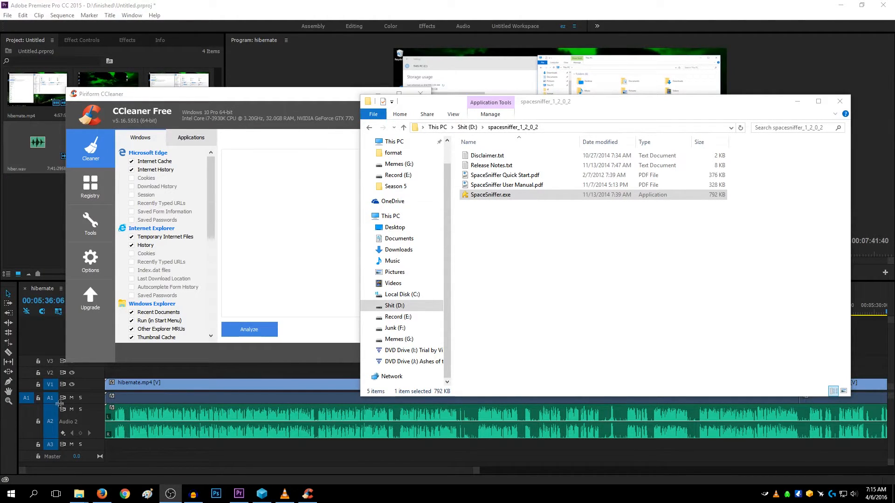
# Switch to CCleaner and analyze the default cleaning items, declining to have Firefox closed
pyautogui.click(304, 100)
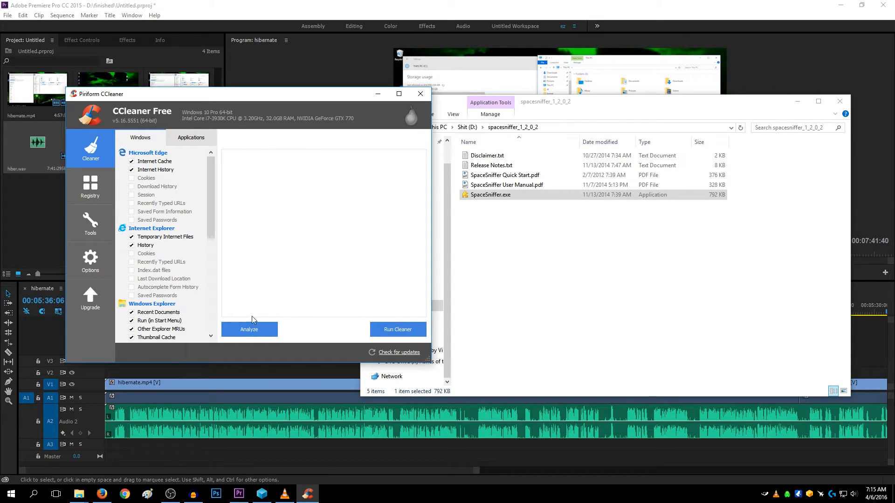
pyautogui.click(243, 329)
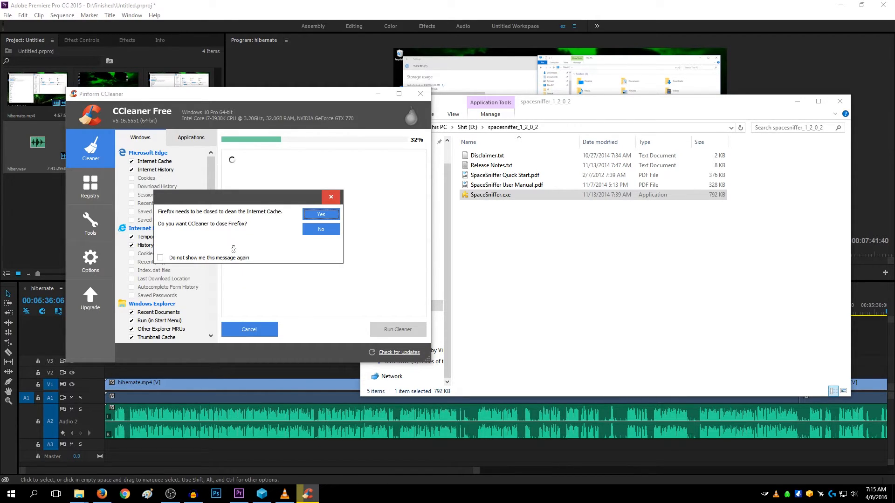
pyautogui.click(320, 229)
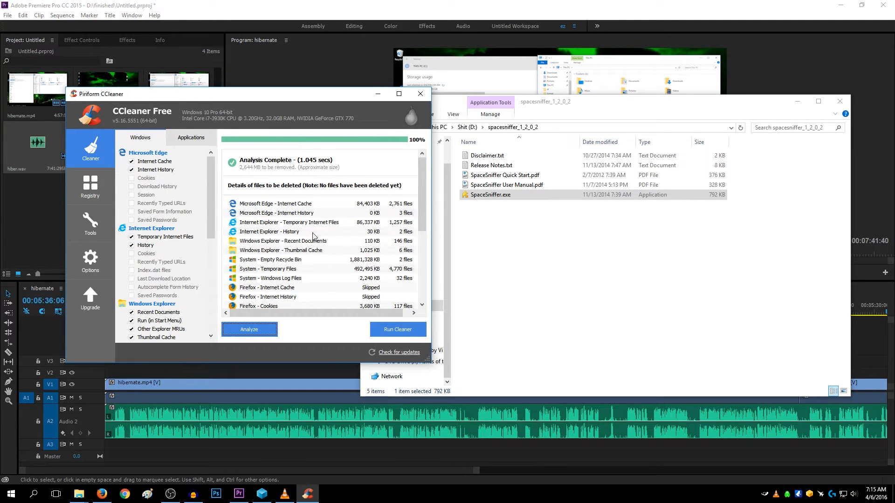
# Run the cleaner on the analyzed files, again declining to close Firefox
pyautogui.moveTo(424, 189)
pyautogui.mouseDown()
pyautogui.moveTo(420, 269)
pyautogui.moveTo(416, 176)
pyautogui.mouseUp()
pyautogui.click(381, 326)
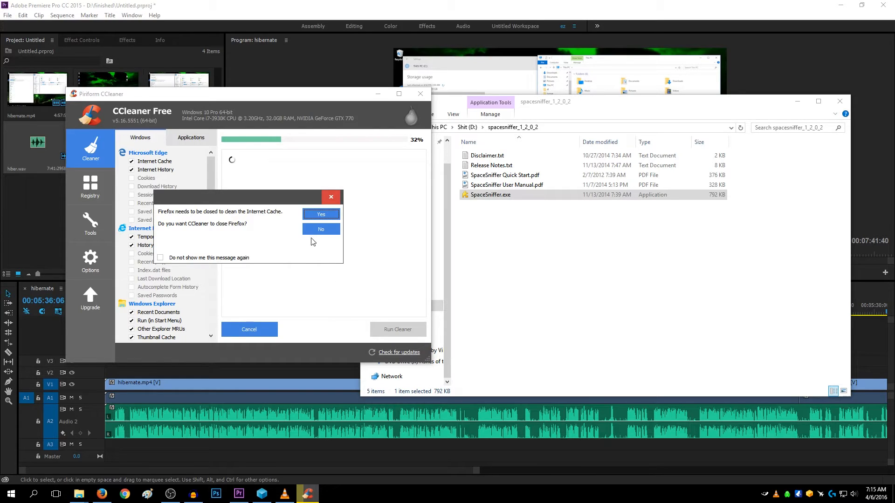
pyautogui.click(320, 229)
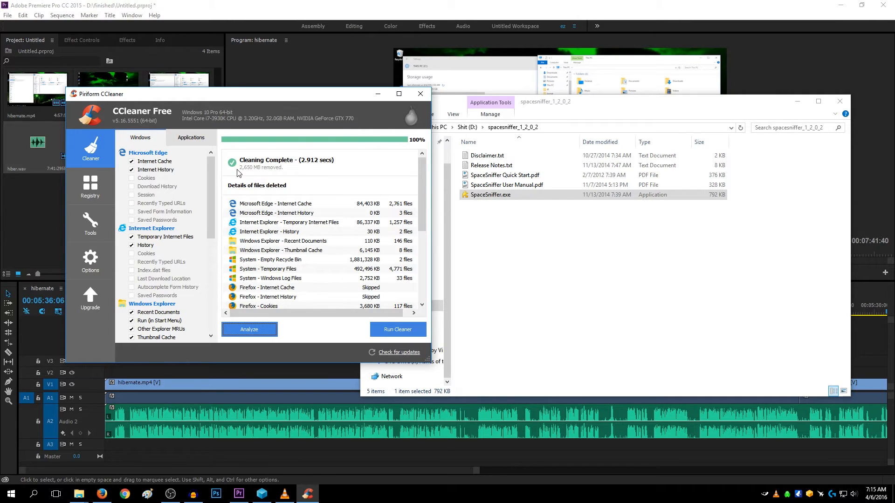
# Scan the registry for issues, fix all selected ones, and close CCleaner
pyautogui.click(96, 194)
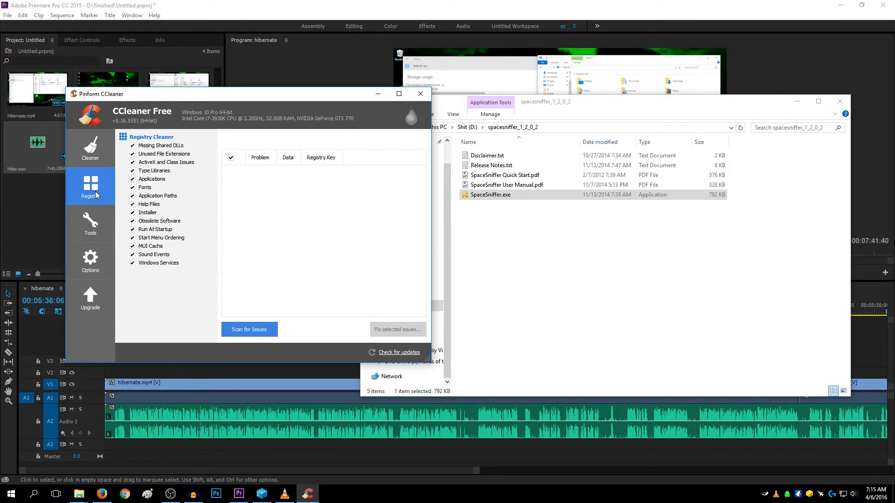
pyautogui.click(235, 327)
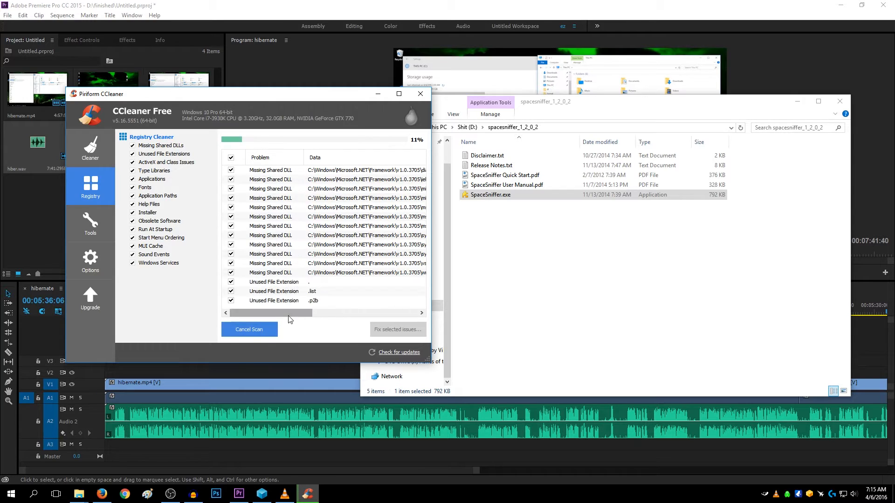
pyautogui.click(375, 330)
pyautogui.click(259, 256)
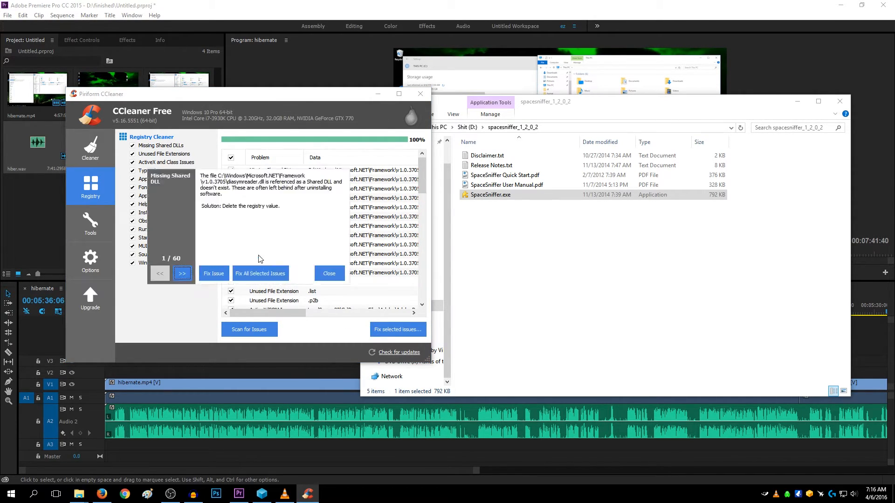
pyautogui.click(268, 274)
pyautogui.click(325, 275)
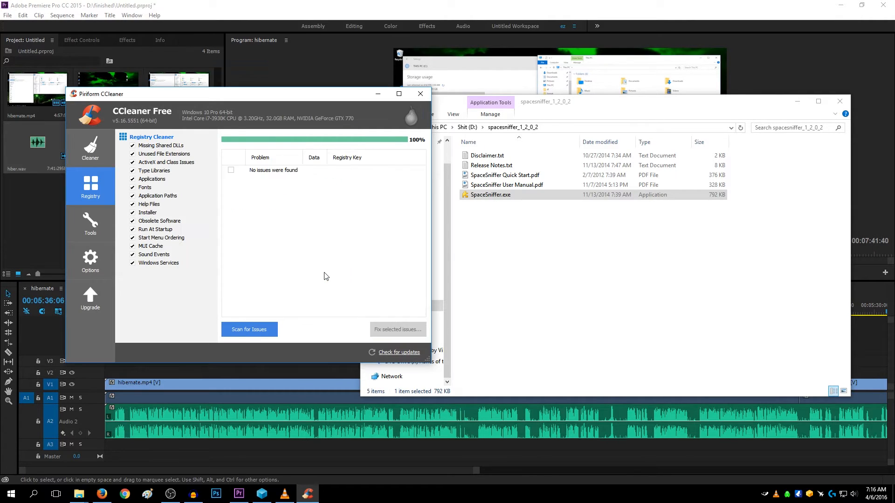
pyautogui.click(421, 94)
# Run SpaceSniffer.exe from the spacesniffer_1_2_0_2 folder as administrator and scan drive C:
pyautogui.rightClick(484, 200)
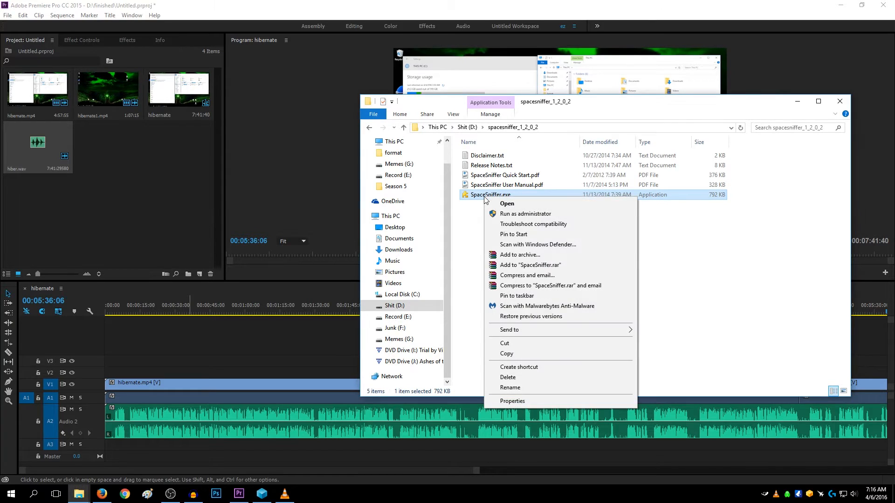
pyautogui.click(515, 214)
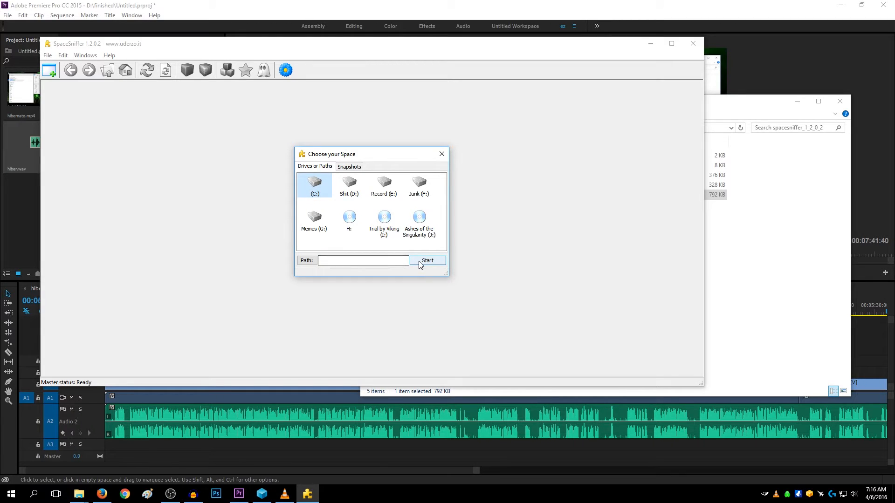
pyautogui.click(424, 262)
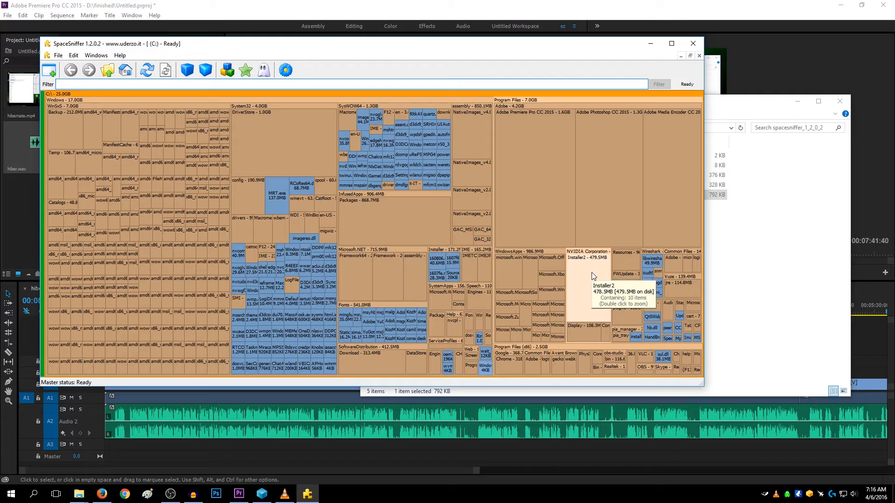
# View the folders on Local Disk (C:) in File Explorer, and return to SpaceSniffer to examine their space usage
pyautogui.click(795, 271)
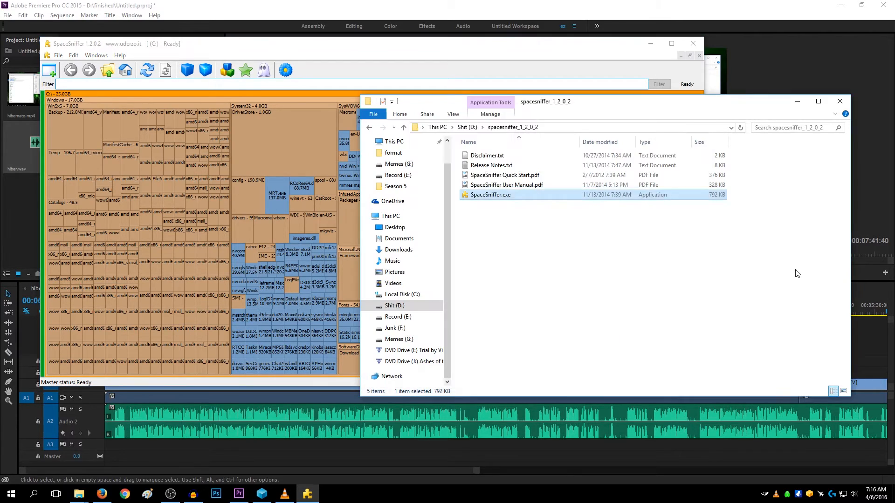
pyautogui.click(408, 296)
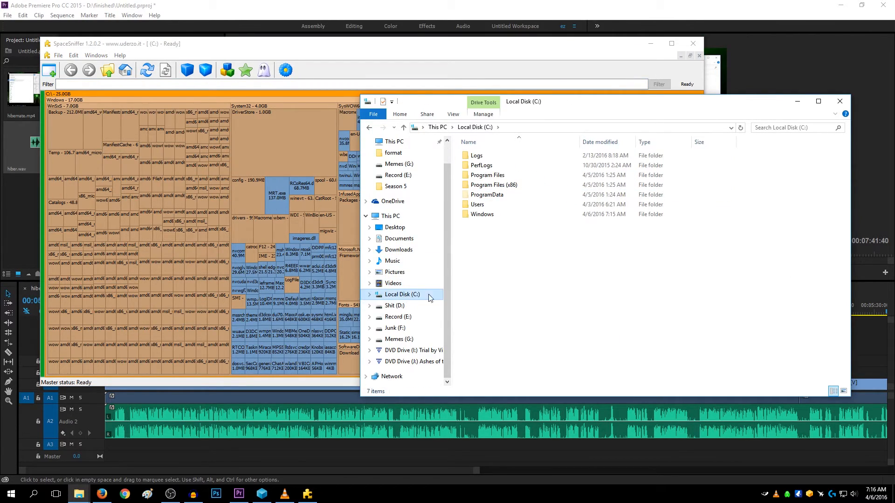
pyautogui.click(369, 87)
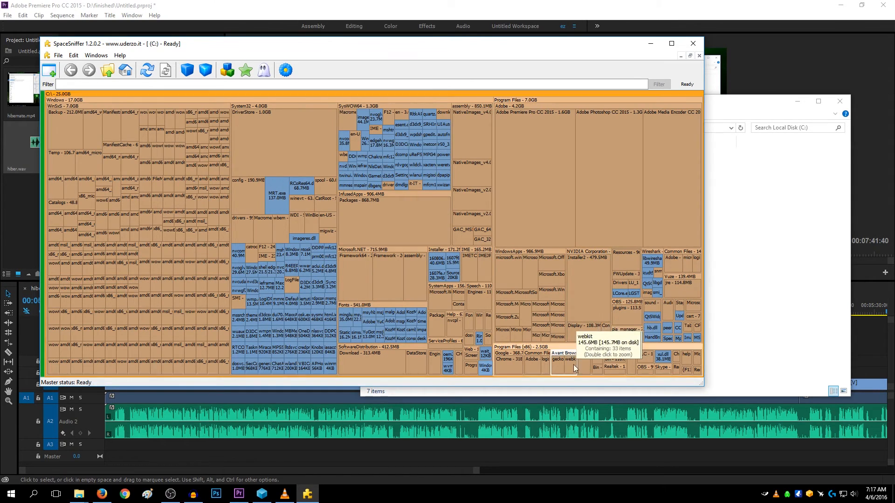
# Zoom into Chrome's Application folder, System32's DriverStore, and Adobe Premiere Pro CC 2015's Plug-ins folder in turn to examine their space usage
pyautogui.doubleClick(511, 368)
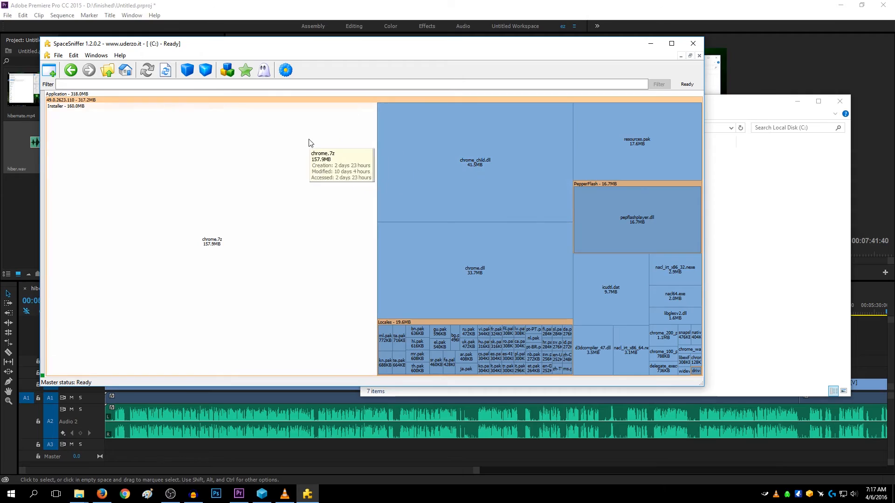
pyautogui.click(71, 70)
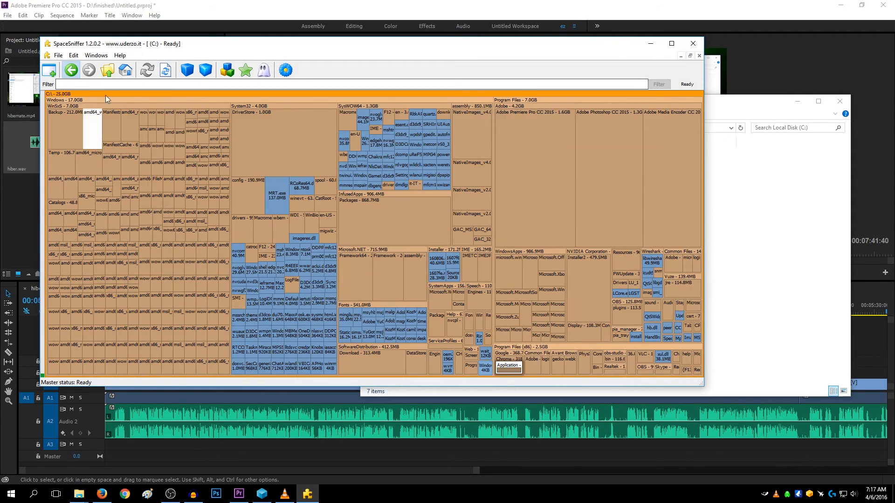
pyautogui.doubleClick(291, 157)
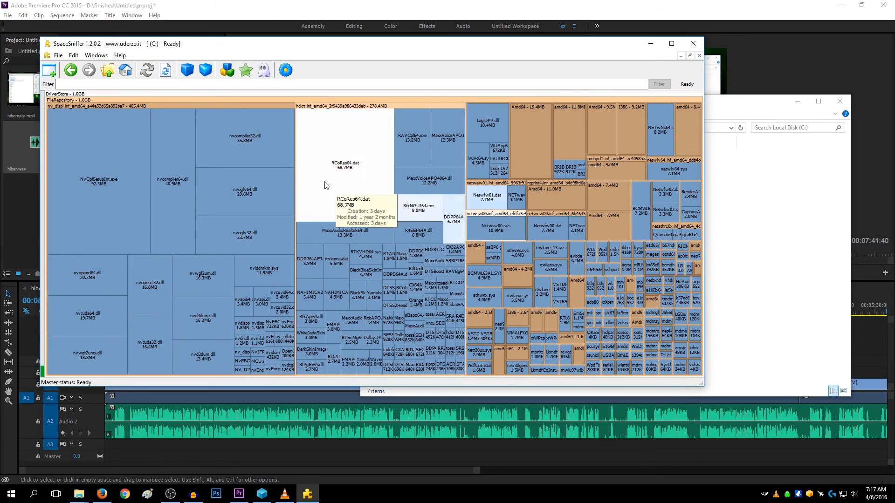
pyautogui.click(70, 70)
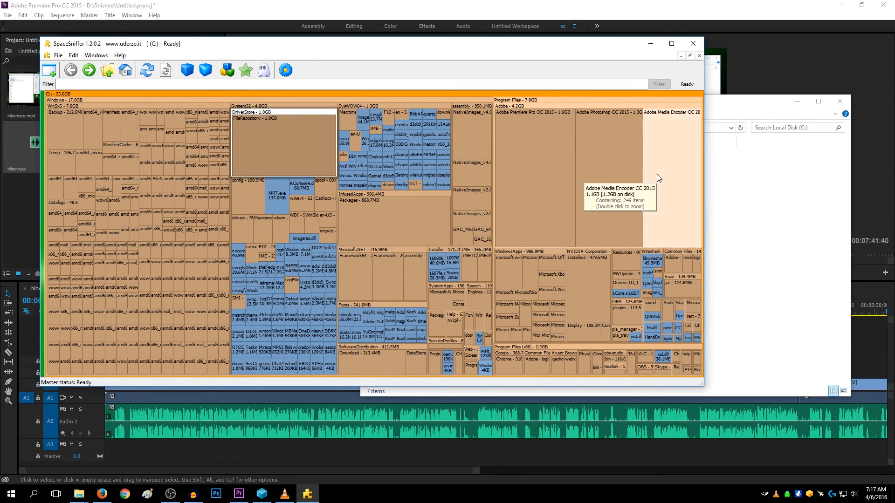
pyautogui.click(672, 133)
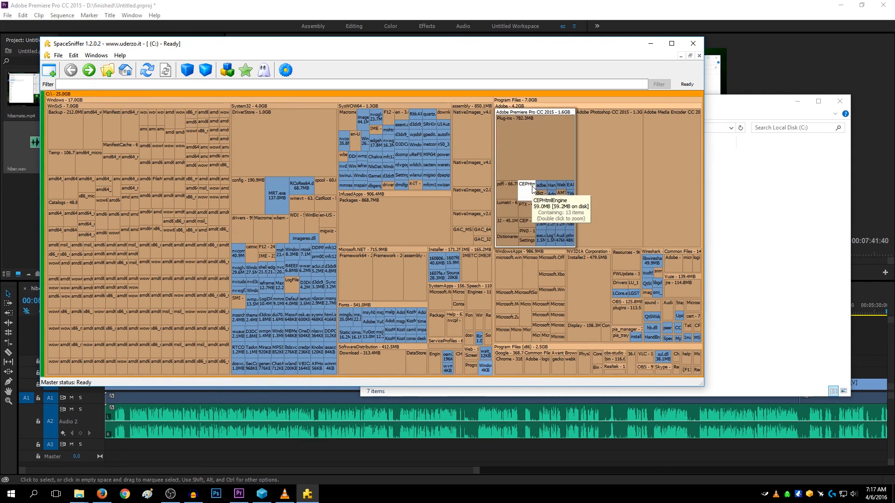
pyautogui.doubleClick(517, 161)
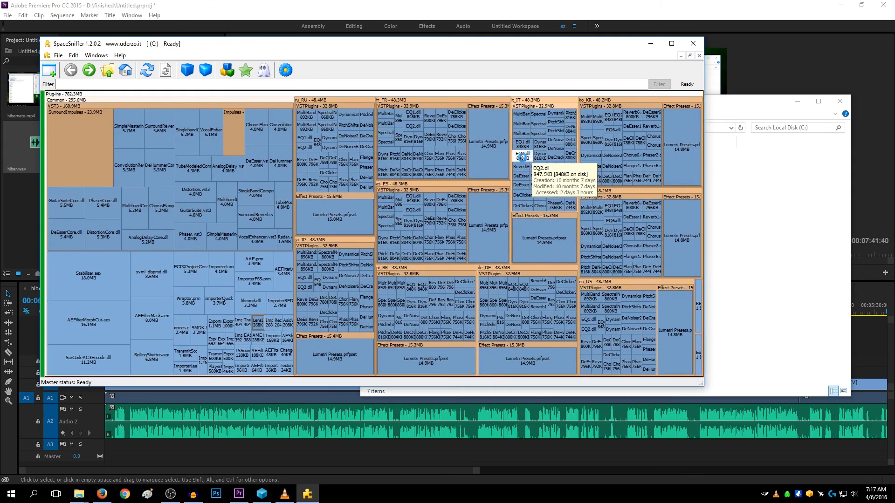